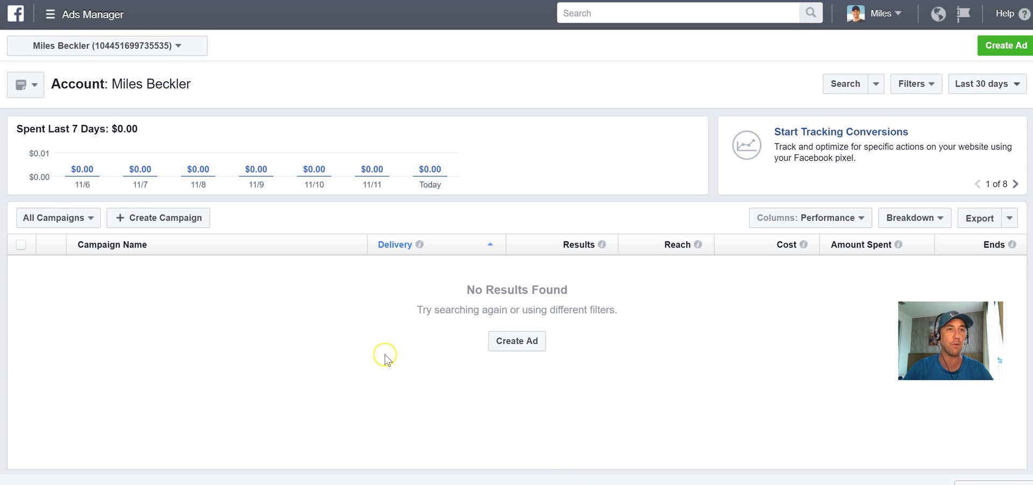
Go through All Tools to the Pixels page for the Learning To Channel pixel and show its Actions list.
left_click(57, 14)
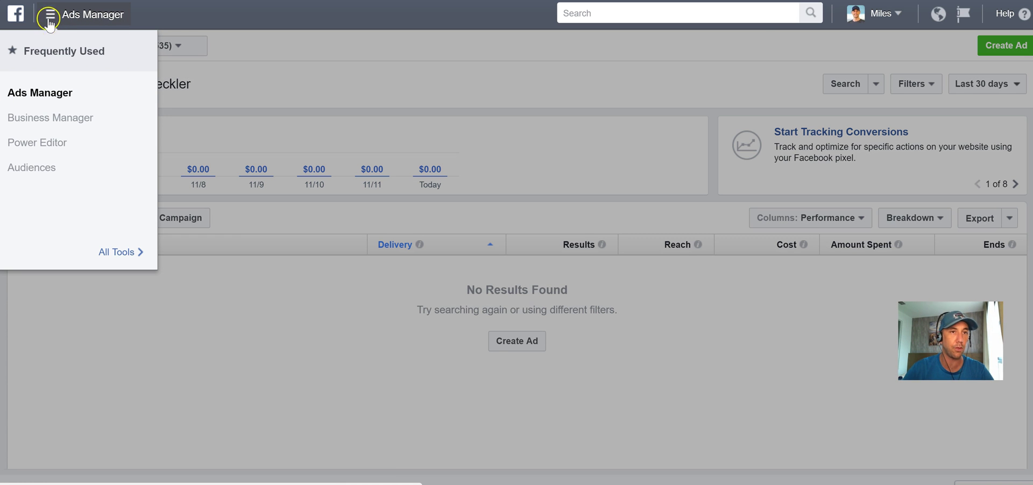
left_click(138, 251)
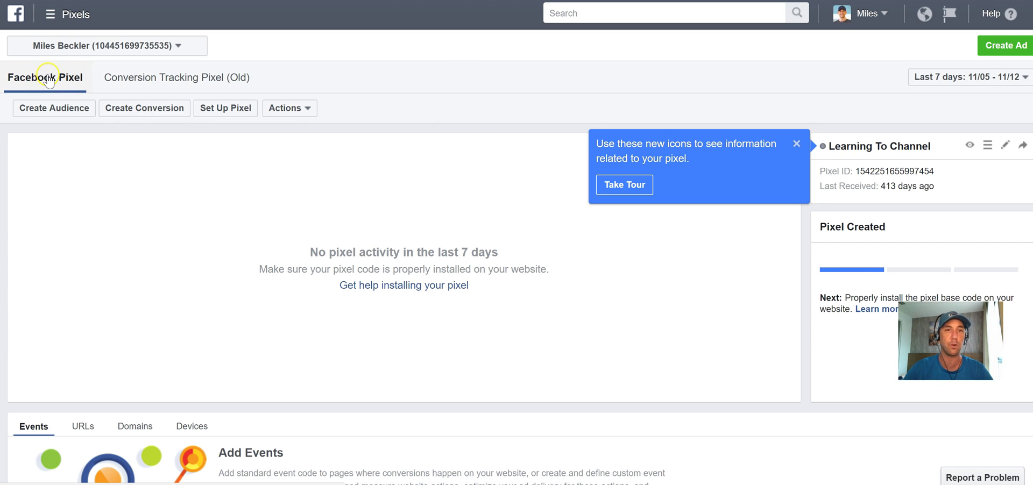
left_click(797, 143)
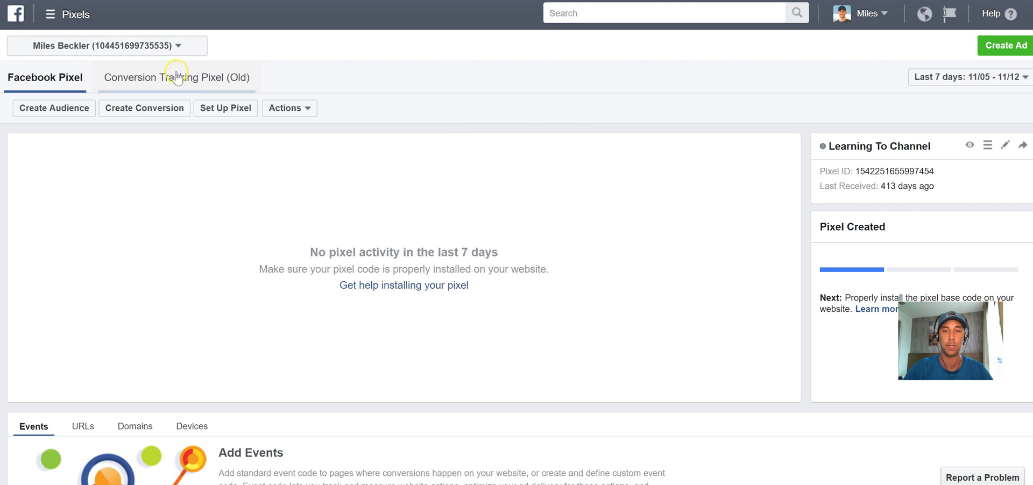
left_click(177, 75)
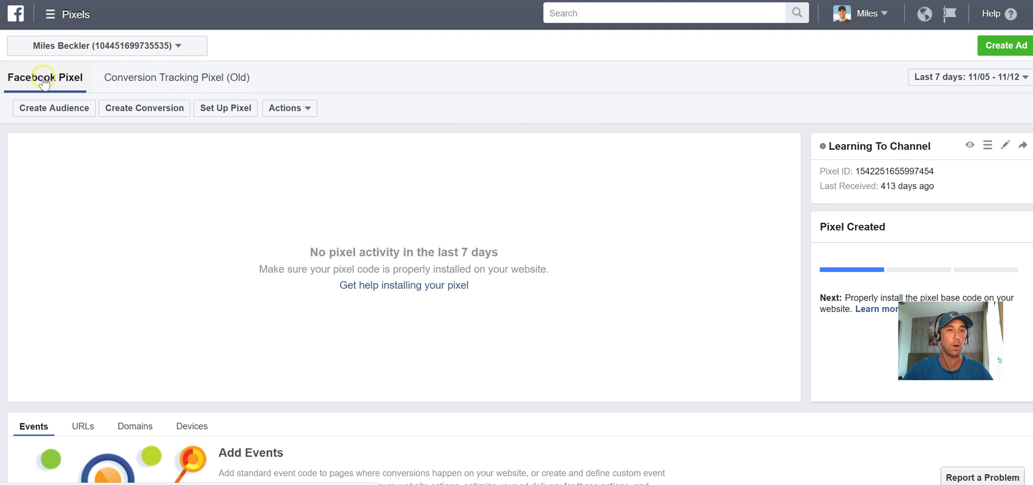
left_click(294, 110)
left_click(283, 109)
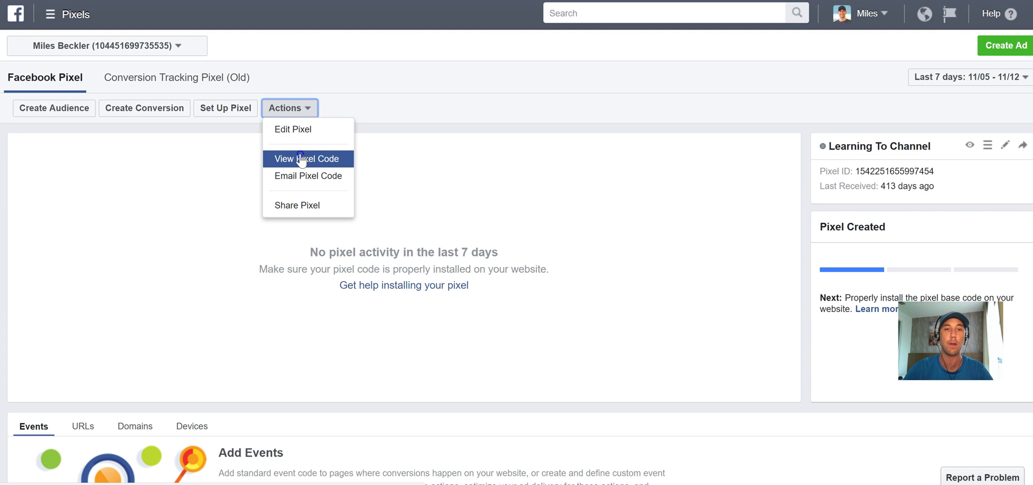
Bring up View Pixel Code and expand the Install Pixel Base Code instructions.
left_click(301, 159)
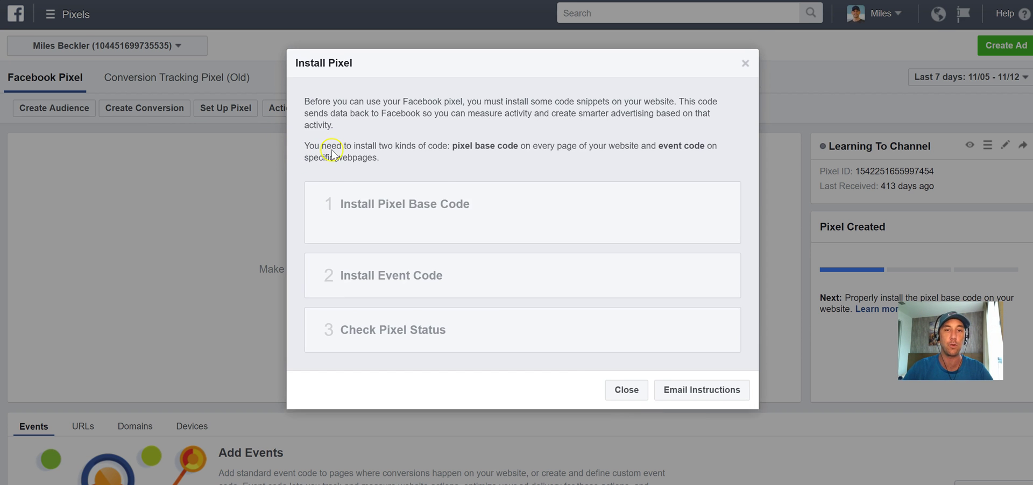
left_click(371, 204)
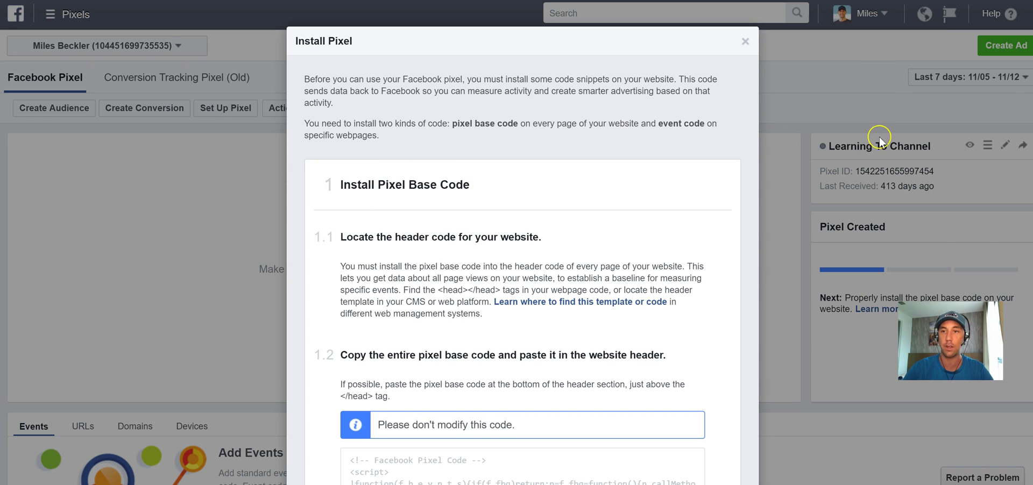
scroll(878, 141, "down", 1)
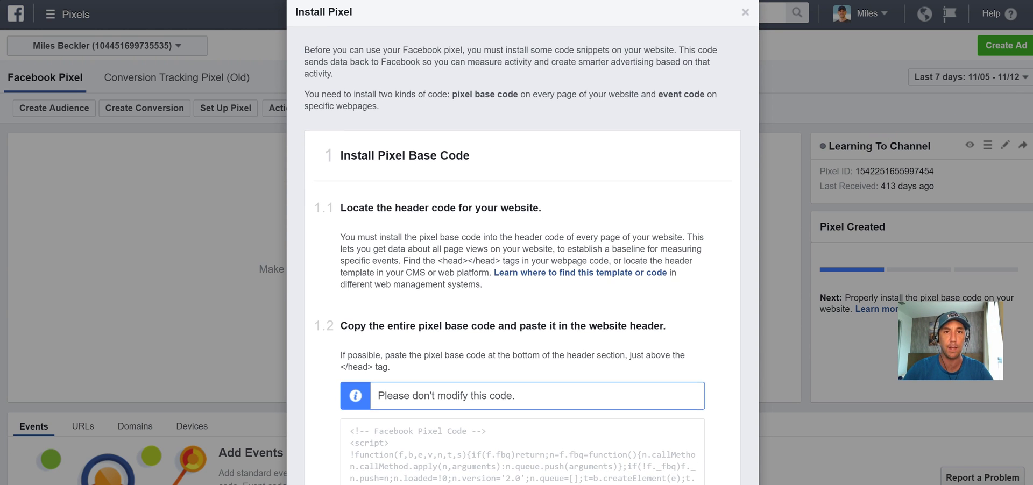
scroll(523, 269, "down", 1)
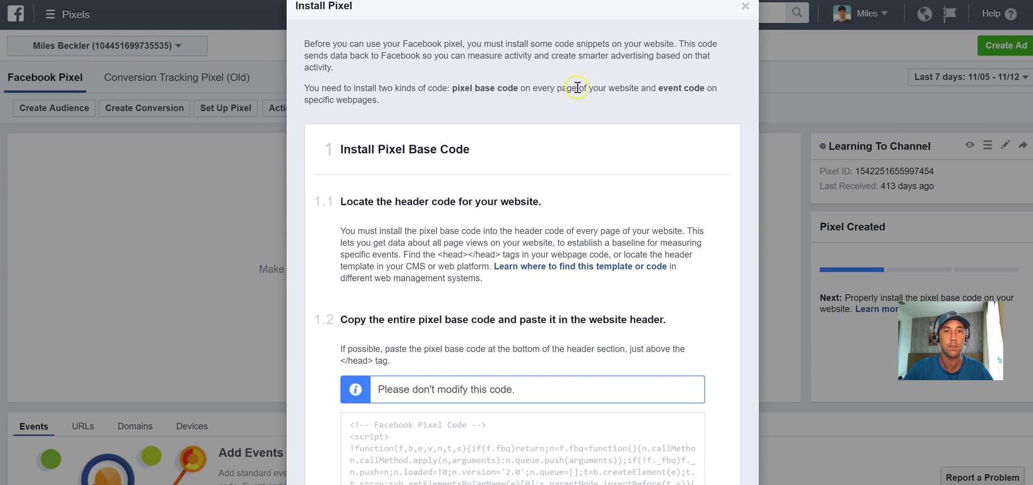
scroll(523, 242, "down", 3)
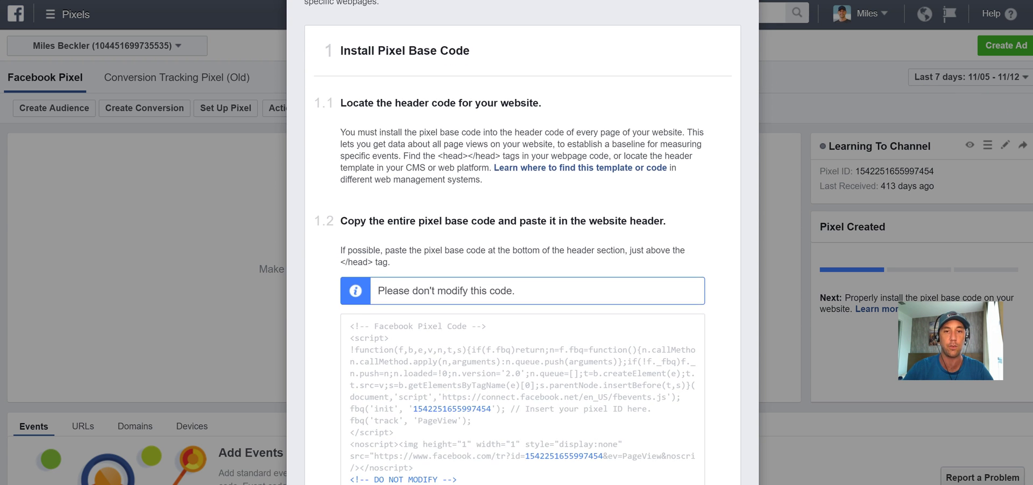
scroll(523, 242, "down", 2)
scroll(523, 242, "down", 1)
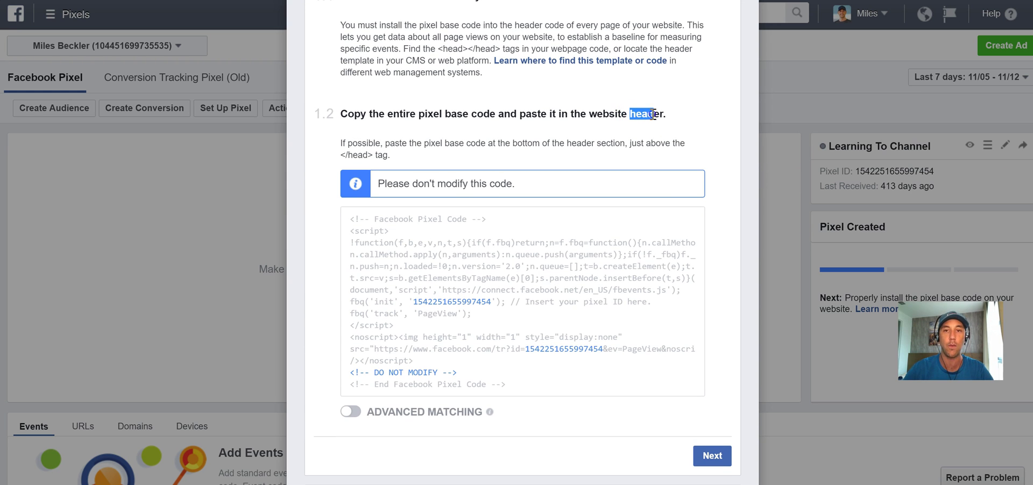
Copy the pixel base code from its code box to the clipboard.
left_click(354, 155)
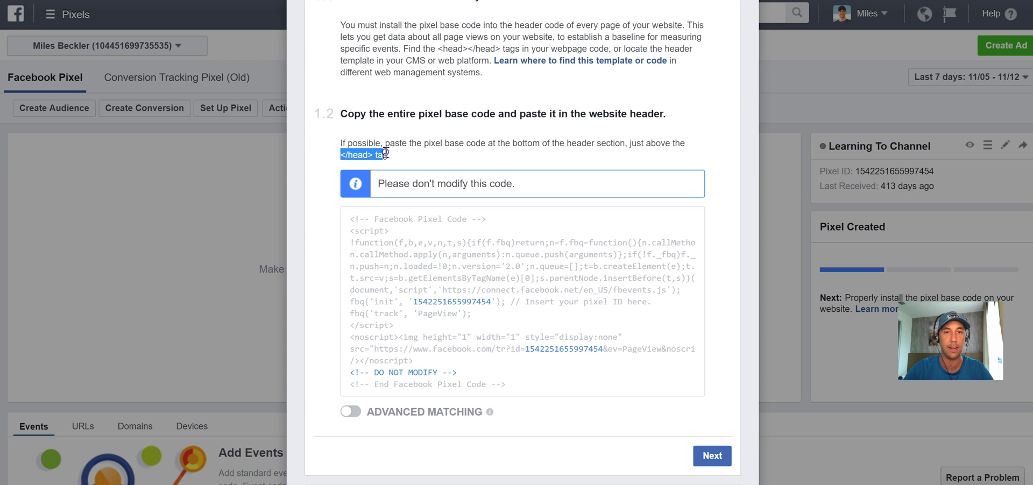
left_click(406, 156)
left_click(505, 257)
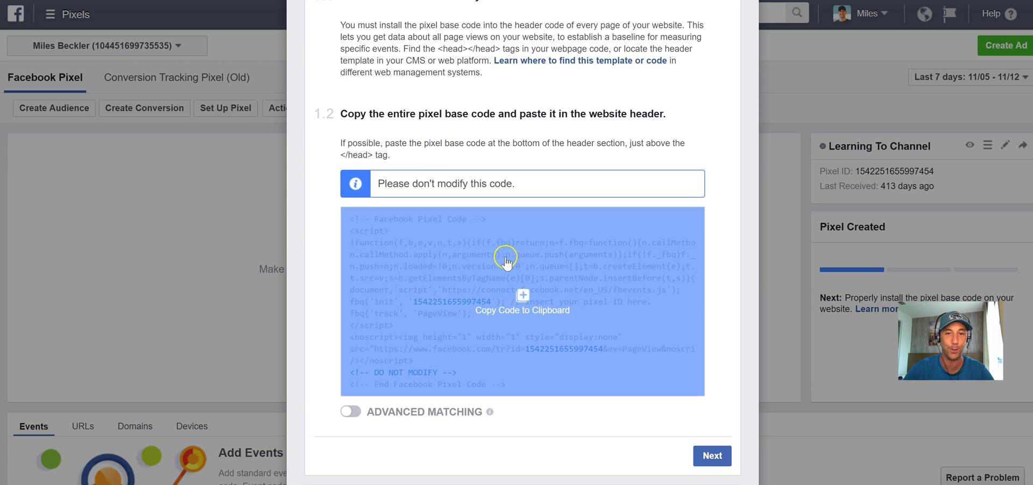
left_click(509, 264)
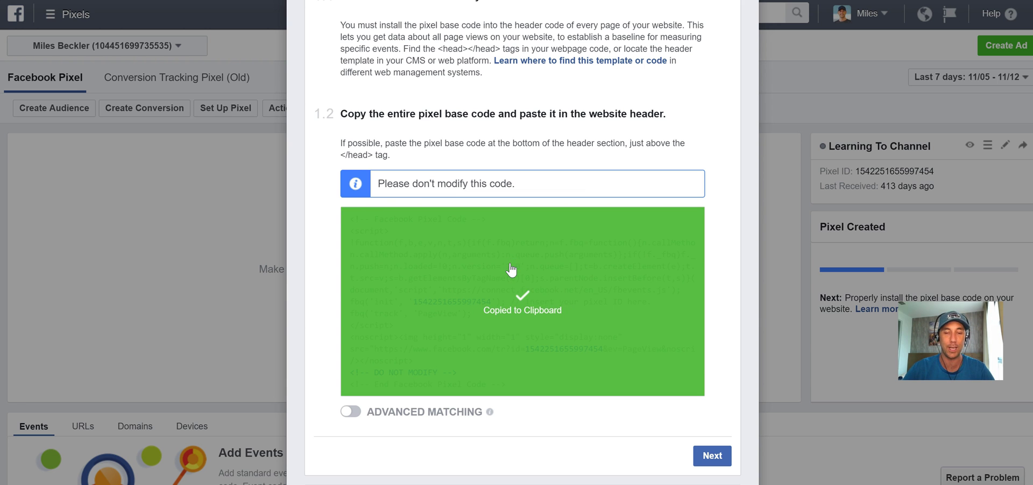
left_click(514, 258)
left_click(531, 250)
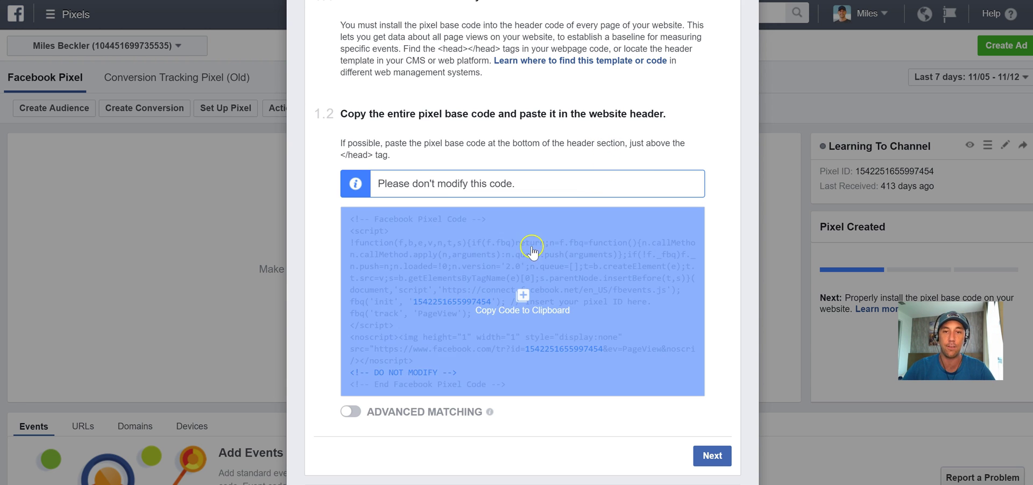
left_click(524, 295)
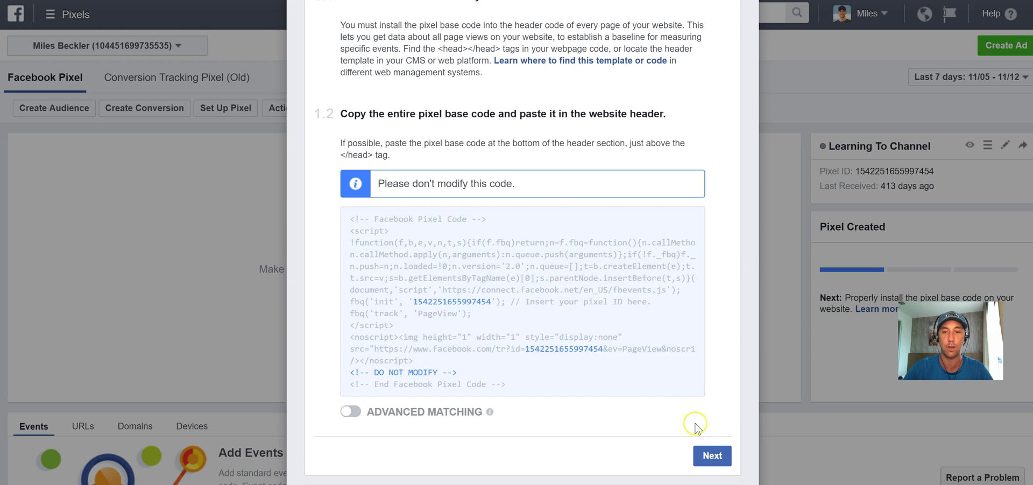
left_click(708, 454)
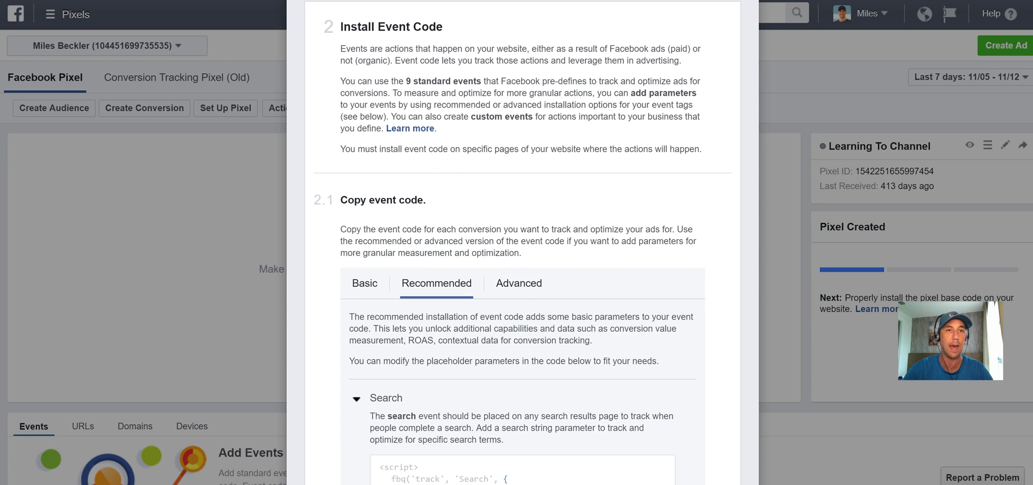
Scroll through the Install Pixel dialog's event code placement instructions.
scroll(523, 242, "down", 5)
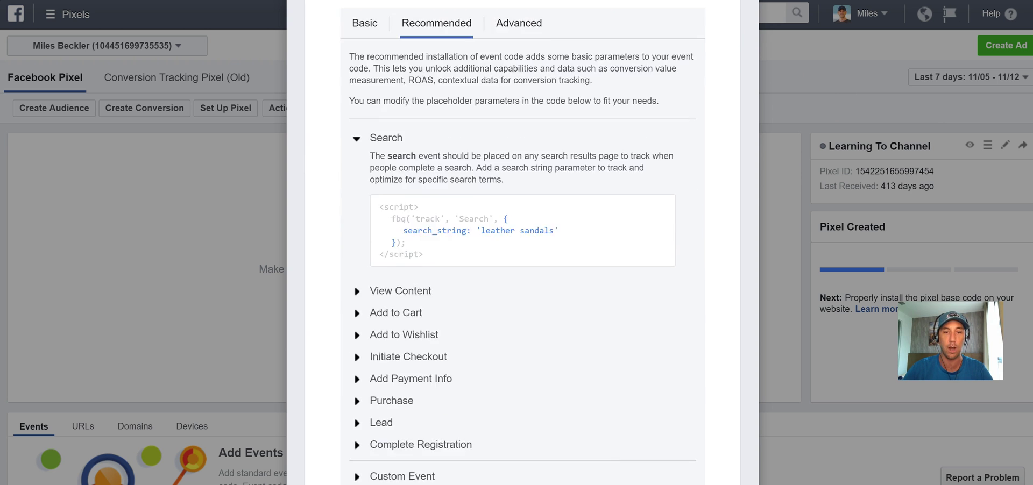
scroll(522, 242, "down", 1)
scroll(523, 242, "down", 2)
scroll(522, 242, "up", 2)
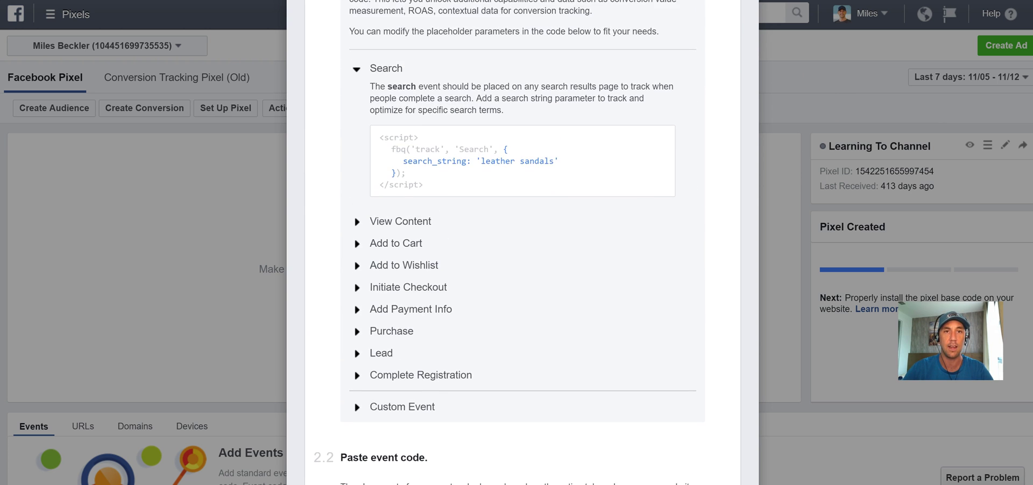
scroll(522, 242, "up", 1)
scroll(523, 242, "up", 2)
scroll(522, 242, "up", 1)
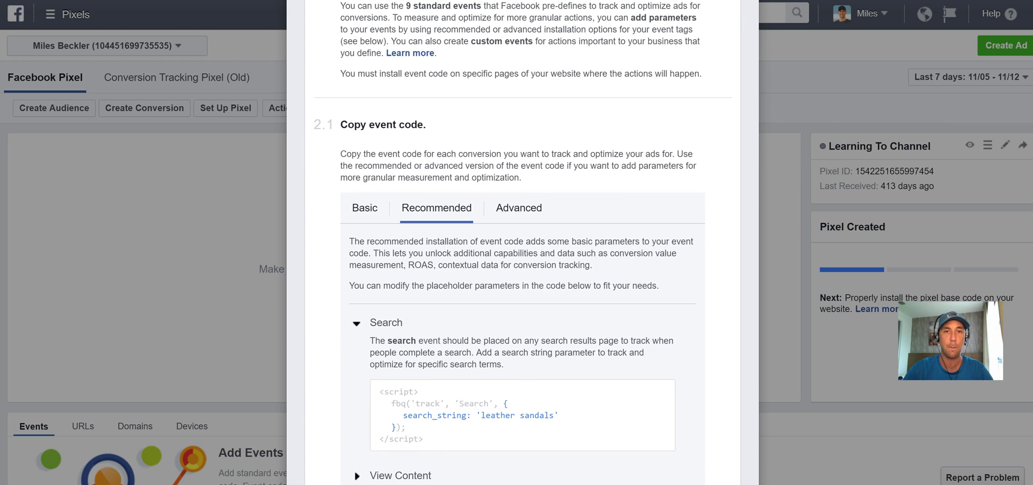
scroll(523, 242, "down", 5)
scroll(523, 242, "down", 3)
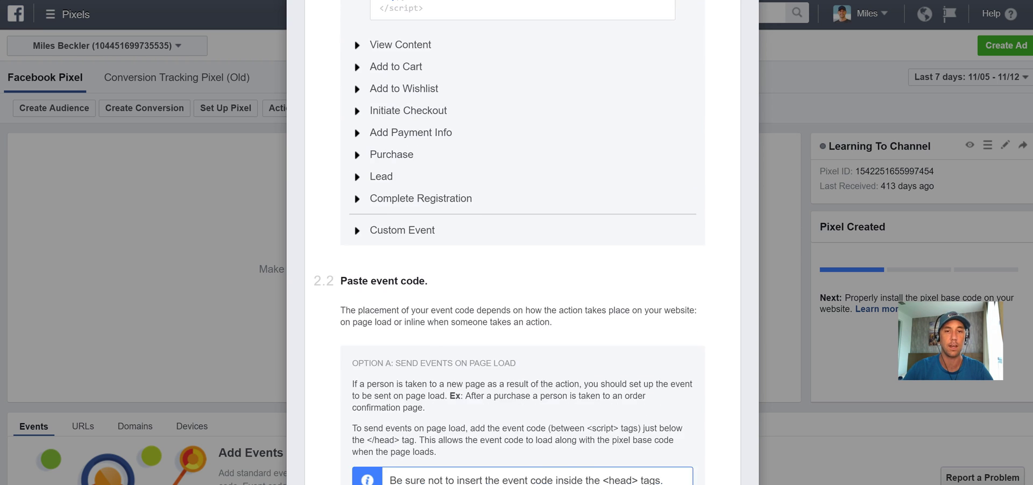
scroll(523, 242, "down", 4)
scroll(523, 242, "down", 1)
scroll(522, 242, "down", 2)
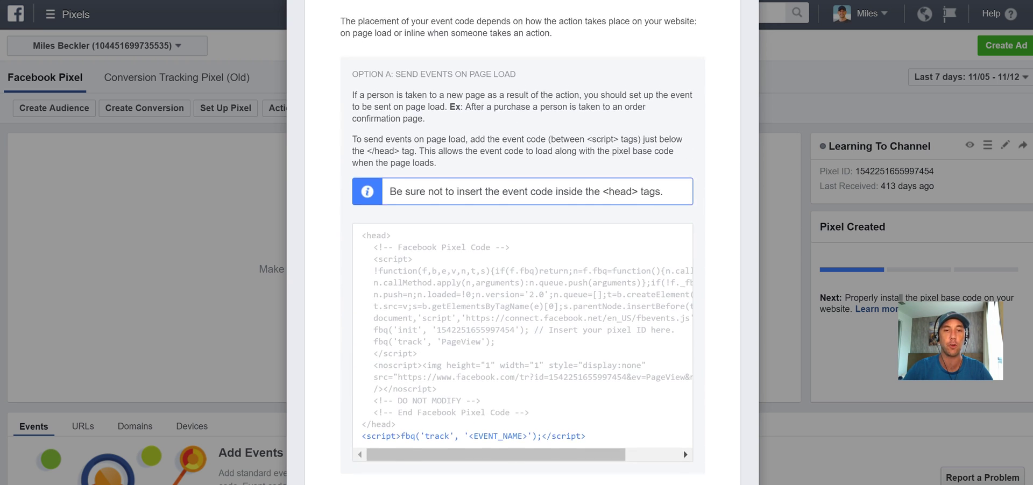
scroll(522, 242, "up", 7)
scroll(522, 242, "up", 10)
scroll(523, 242, "up", 1)
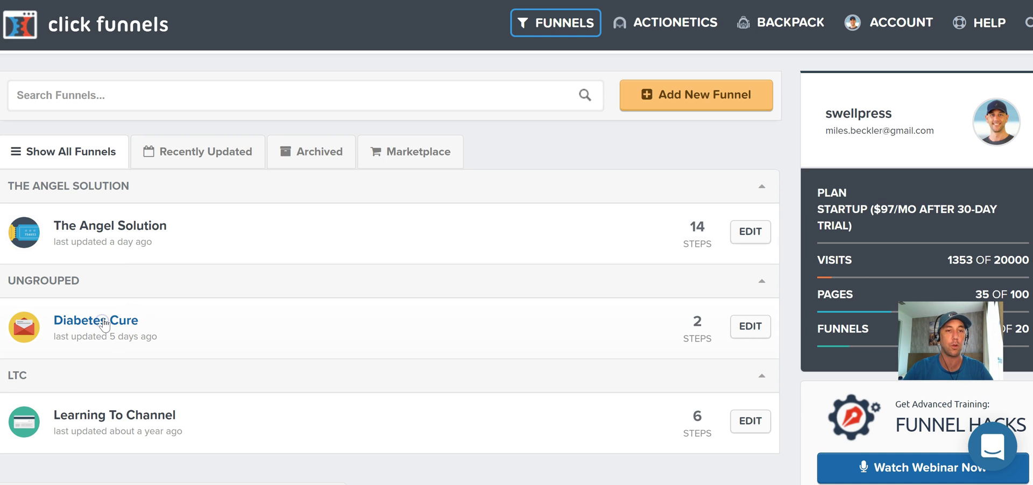
Paste the Facebook pixel code into the Diabetes Cure funnel's Head Tracking Code setting.
left_click(215, 301)
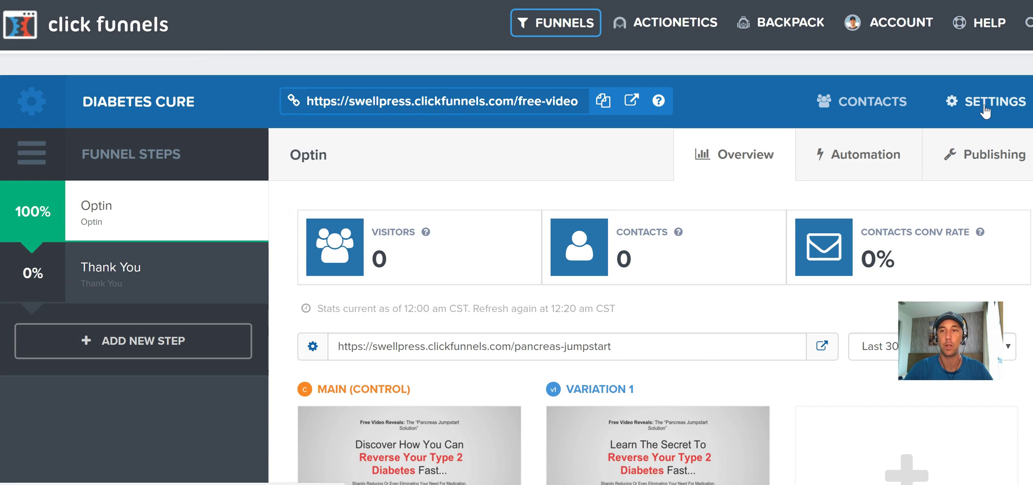
left_click(985, 112)
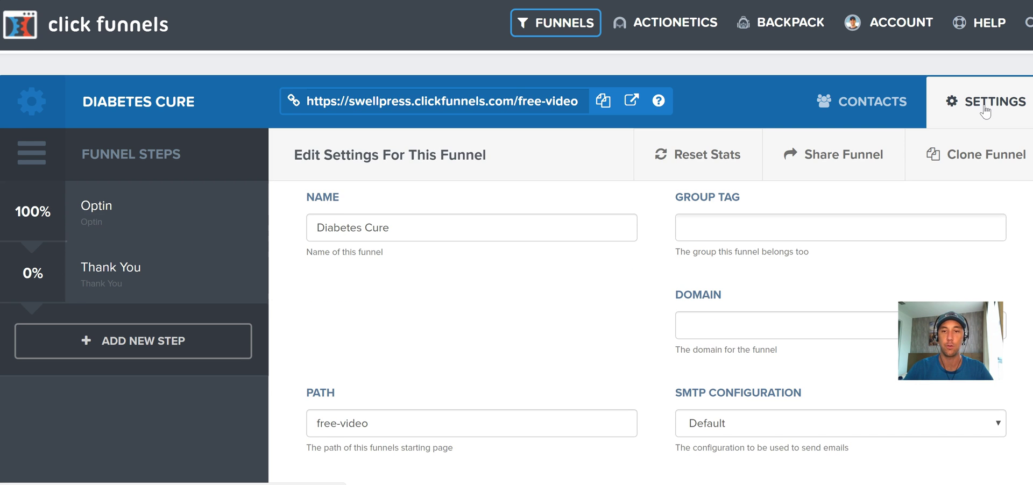
scroll(986, 112, "down", 2)
scroll(830, 207, "down", 5)
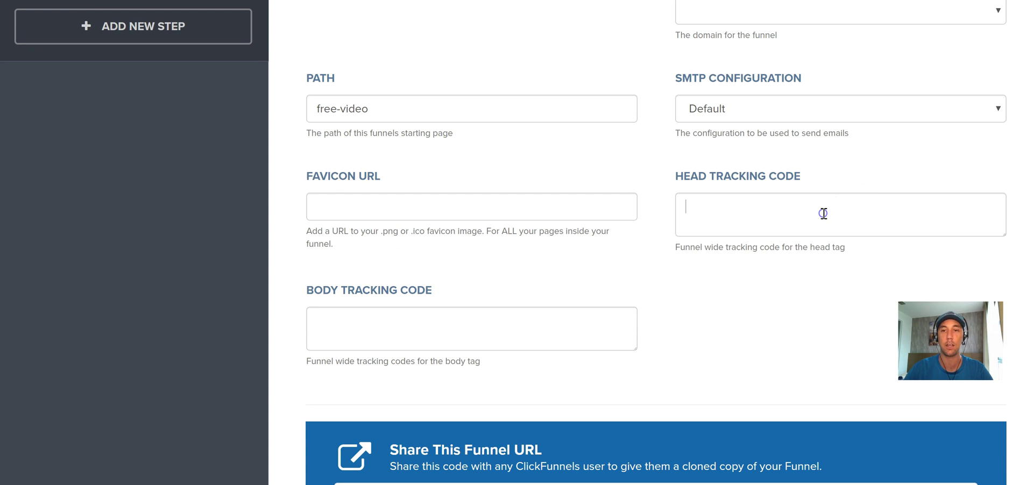
left_click(826, 211)
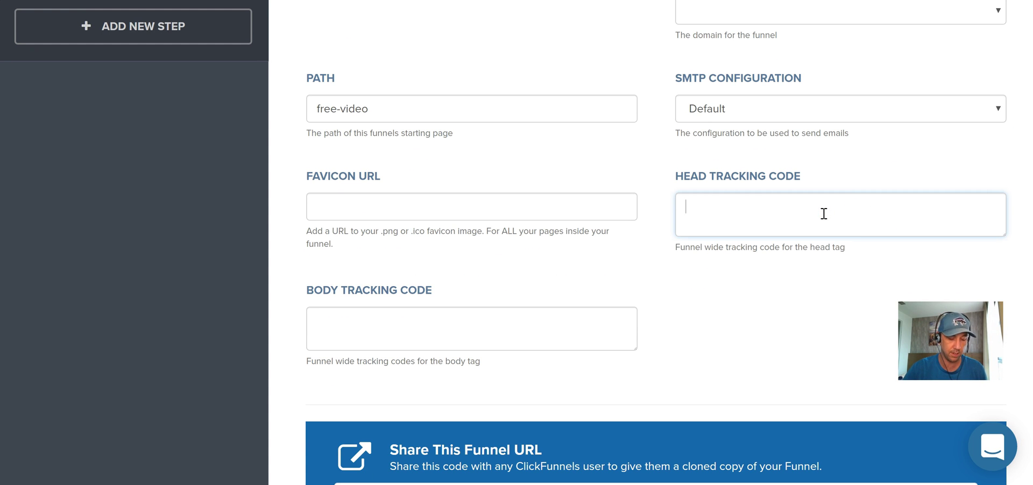
key("ctrl+v")
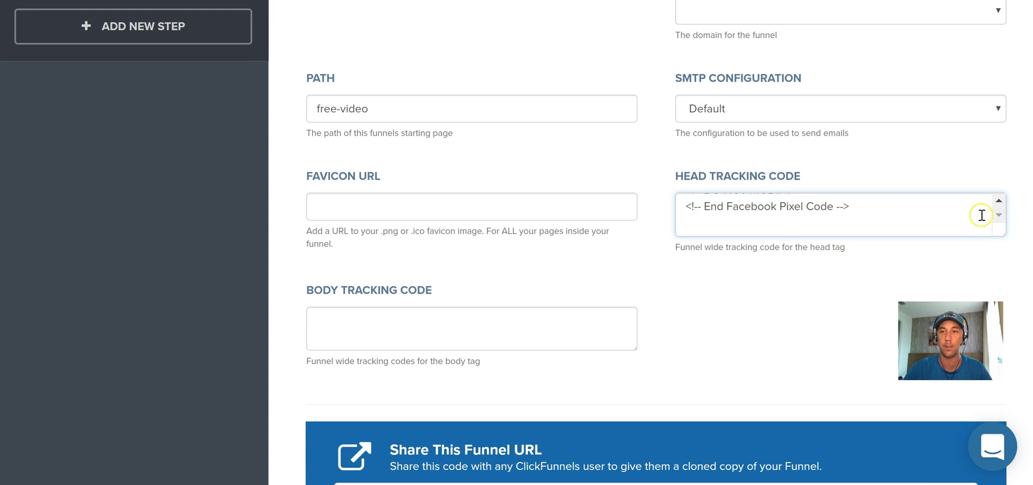
Save the Diabetes Cure funnel settings with Save And Update Settings.
left_click(998, 200)
scroll(996, 200, "up", 5)
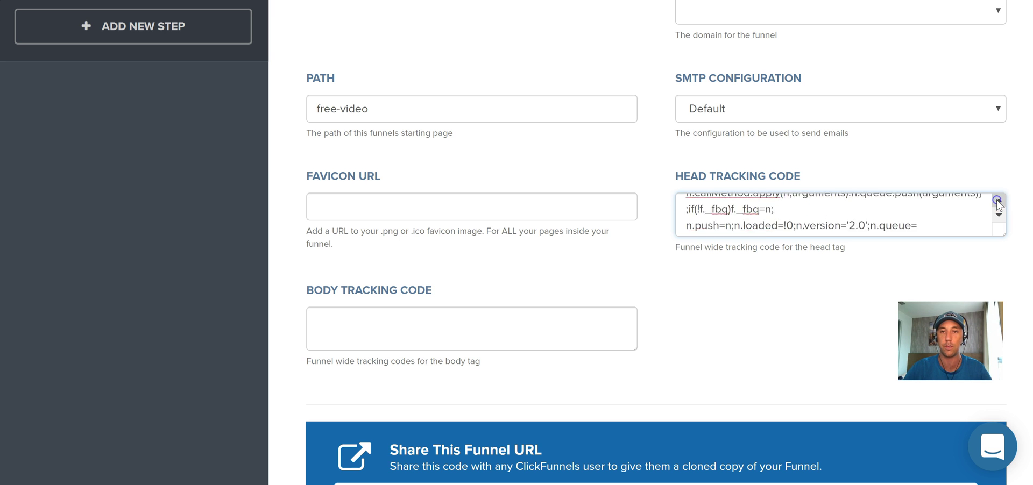
scroll(639, 242, "down", 1)
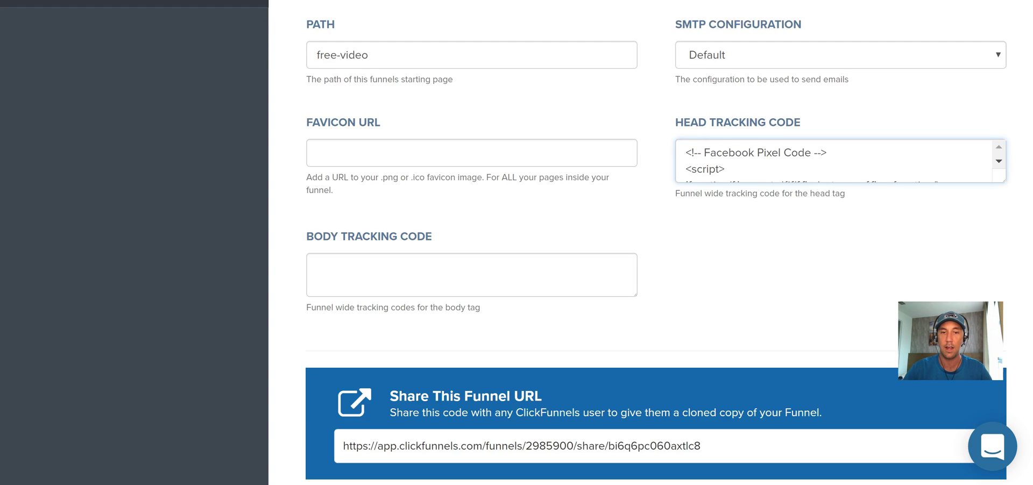
scroll(639, 242, "down", 5)
scroll(638, 242, "down", 5)
scroll(638, 242, "down", 5)
scroll(639, 243, "down", 5)
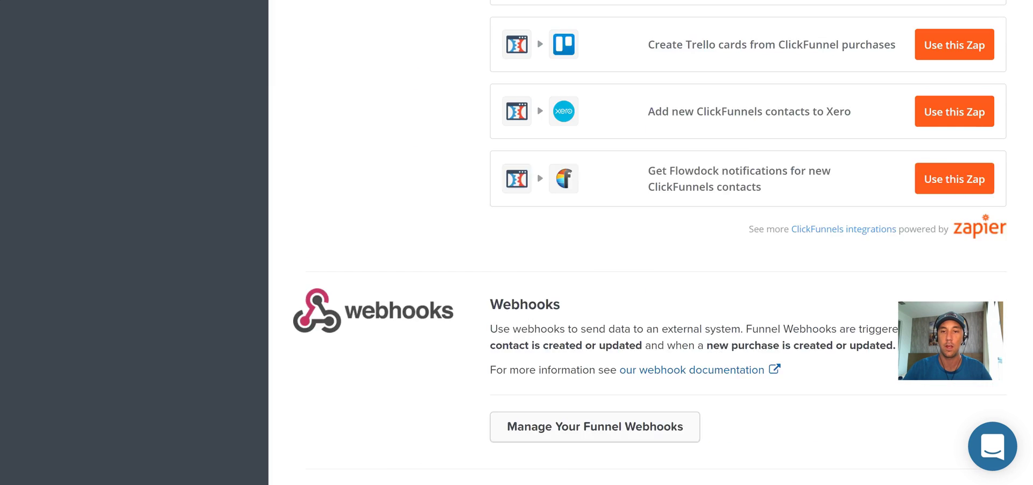
scroll(639, 242, "down", 5)
left_click(884, 357)
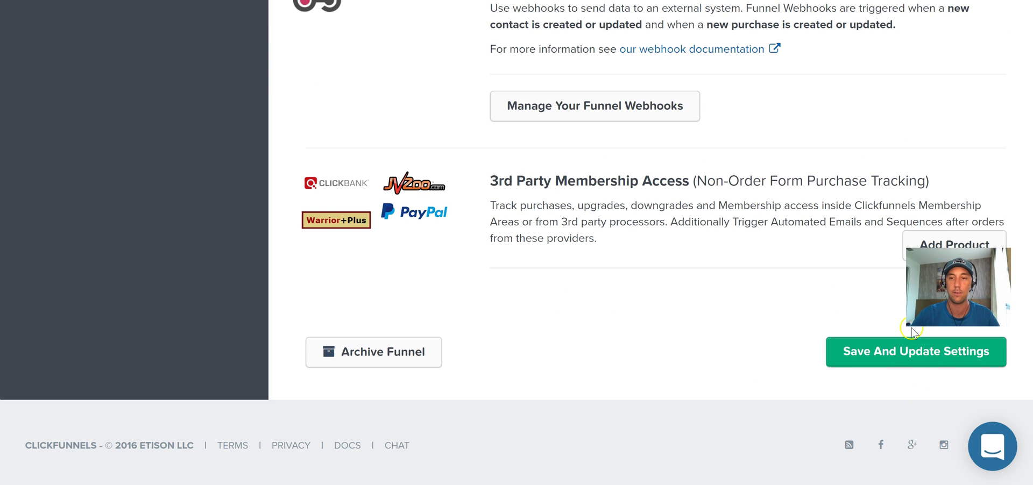
left_click(919, 350)
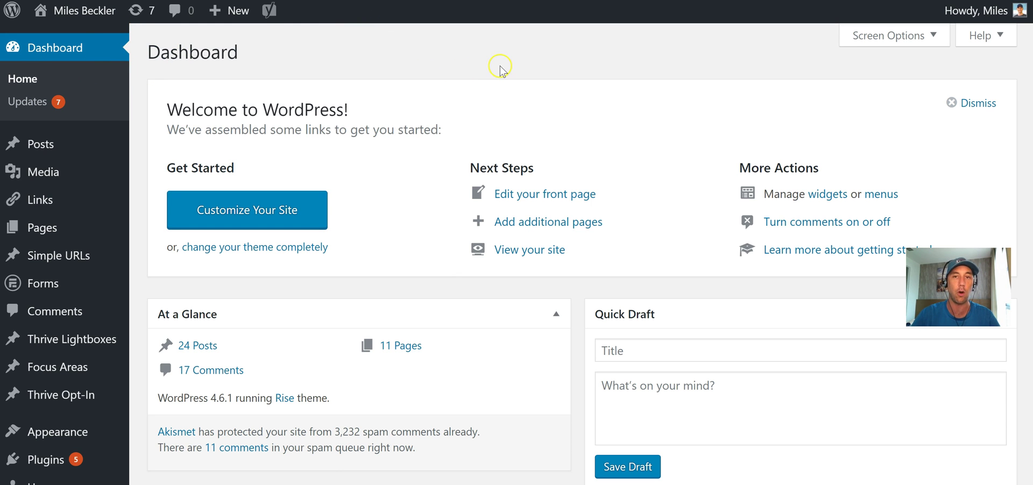
Go to the Thrive Themes Theme Options Analytics / Scripts settings.
scroll(517, 269, "down", 5)
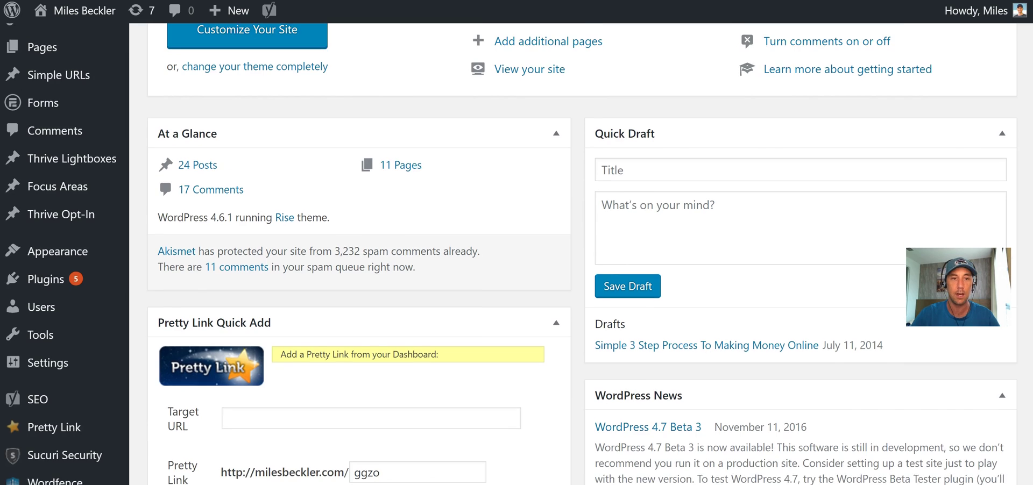
scroll(517, 269, "down", 10)
scroll(617, 194, "down", 2)
scroll(618, 194, "down", 1)
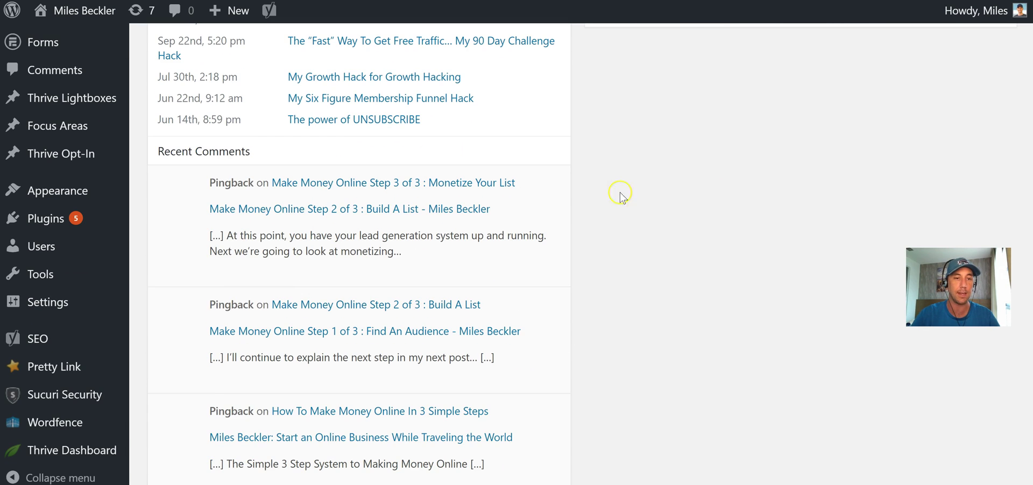
mouse_move(71, 450)
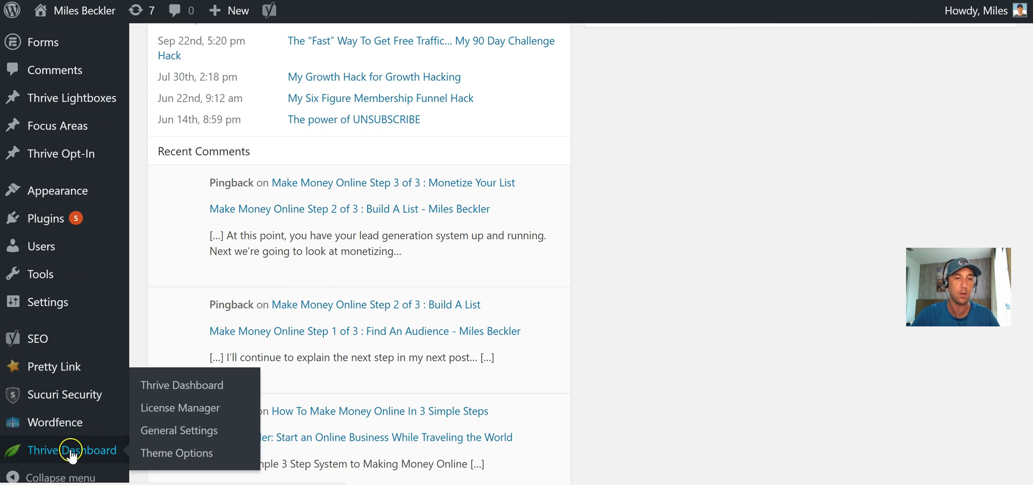
left_click(184, 453)
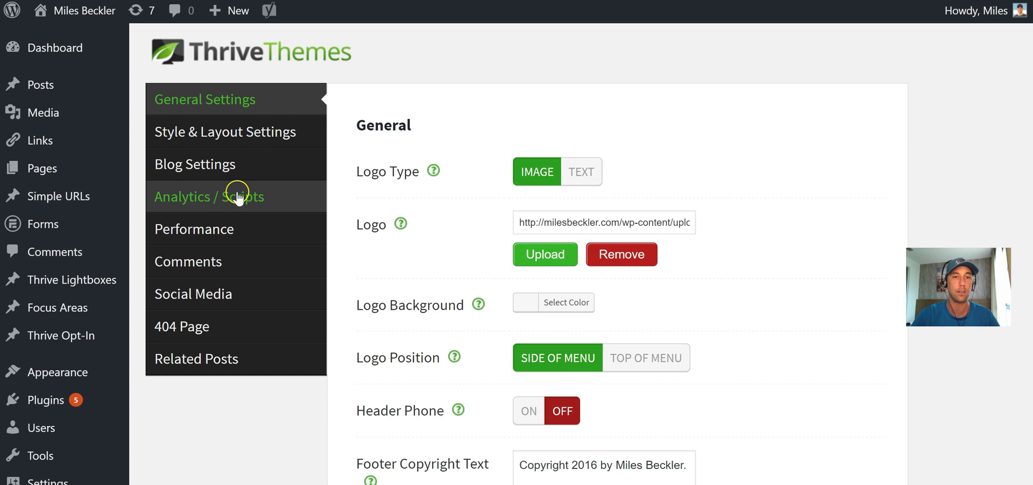
left_click(244, 199)
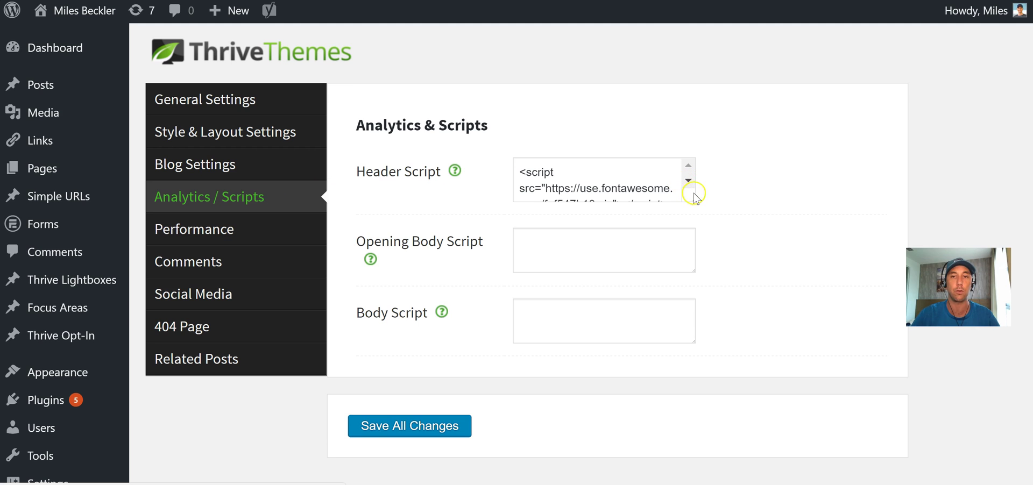
Paste the pixel code on a new line below the existing Header Script and save all changes.
left_click_drag(693, 200, 706, 293)
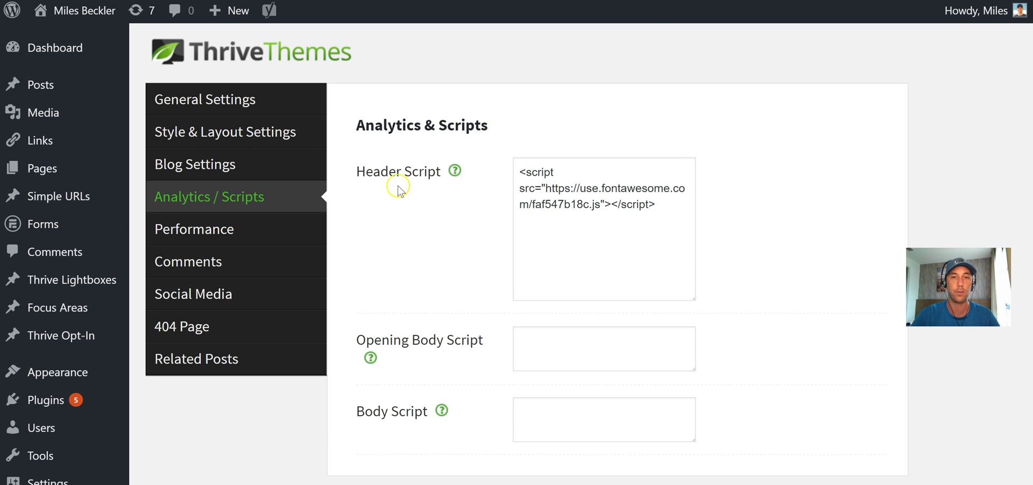
mouse_move(454, 171)
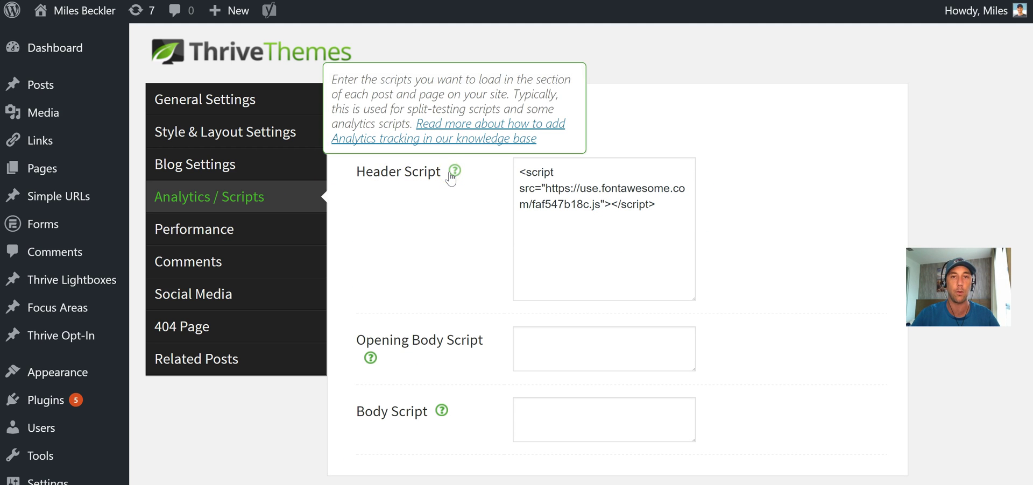
left_click(637, 237)
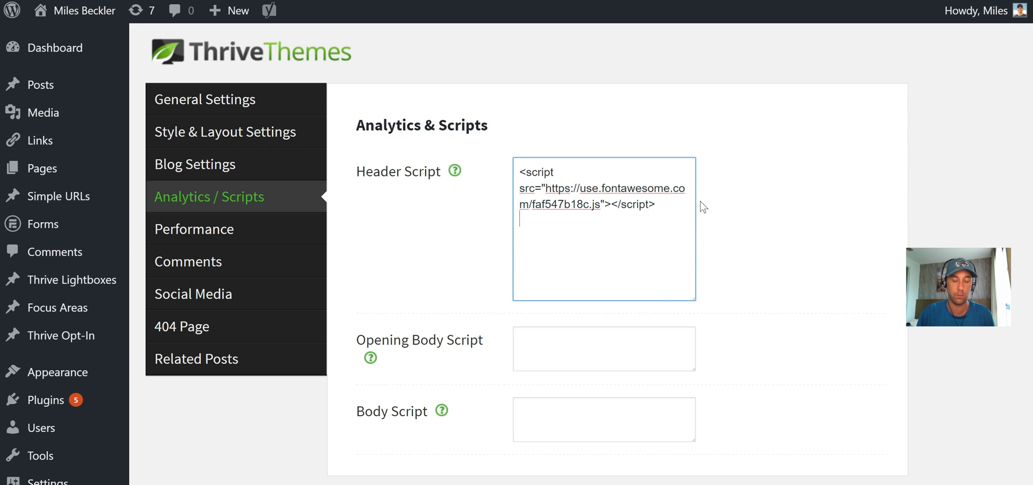
key("Return")
key("ctrl+v")
left_click(767, 194)
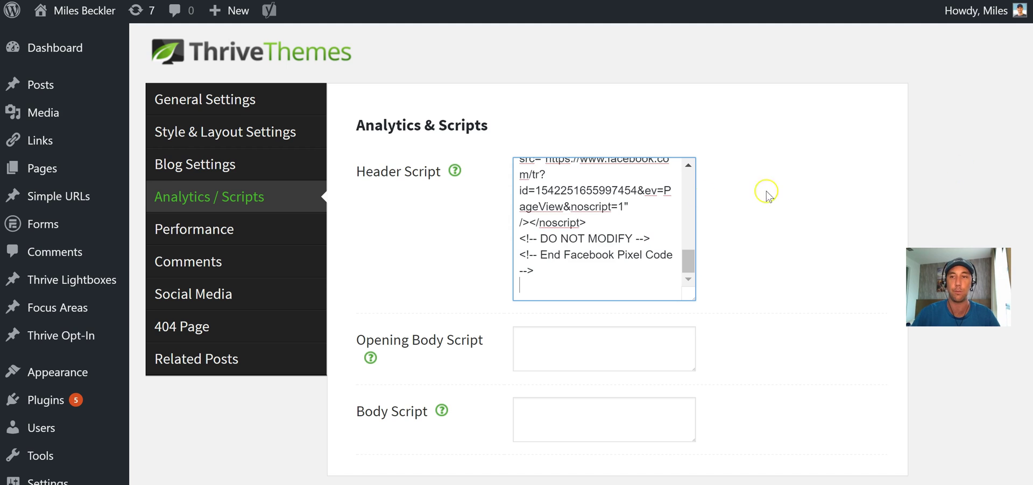
scroll(615, 269, "down", 2)
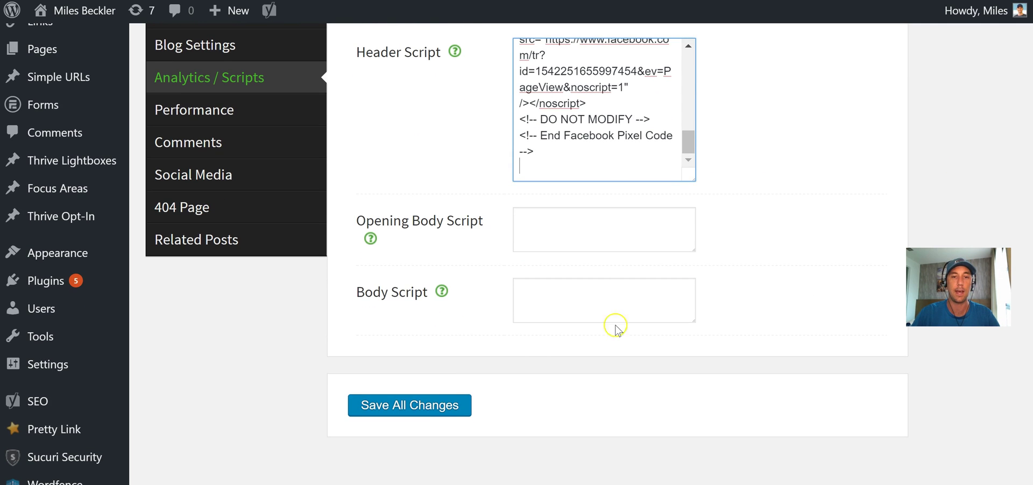
left_click(440, 412)
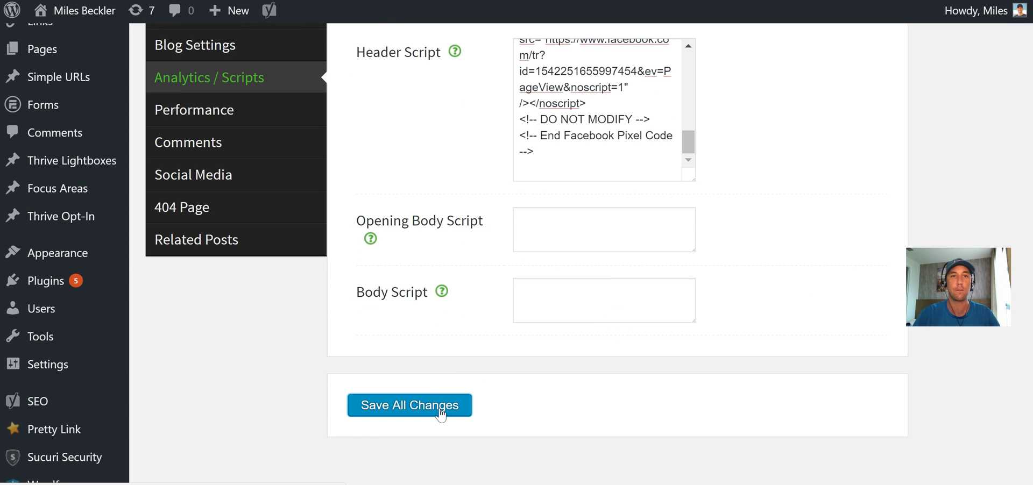